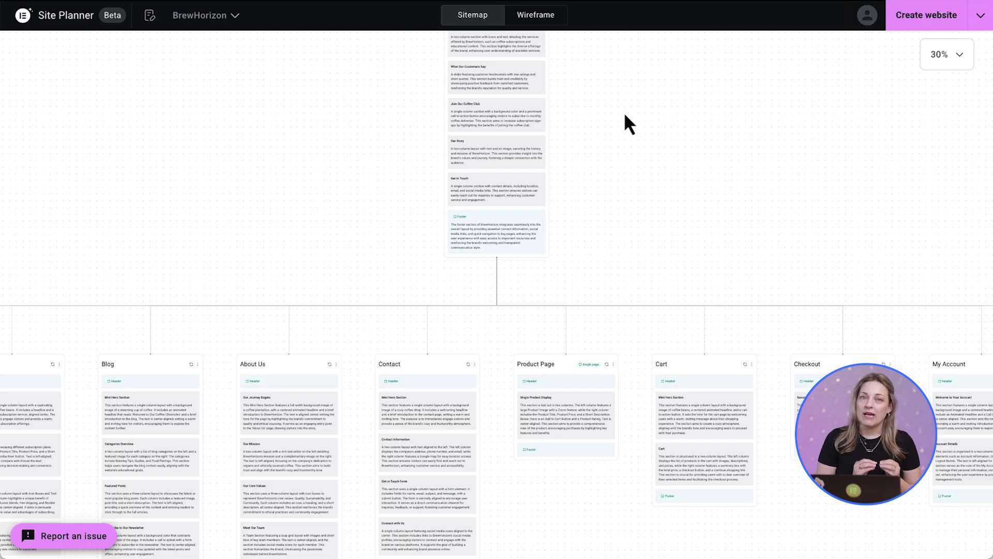
- Switch to the Wireframe view and pan across the Home, Checkout and My Account layouts
click(536, 19)
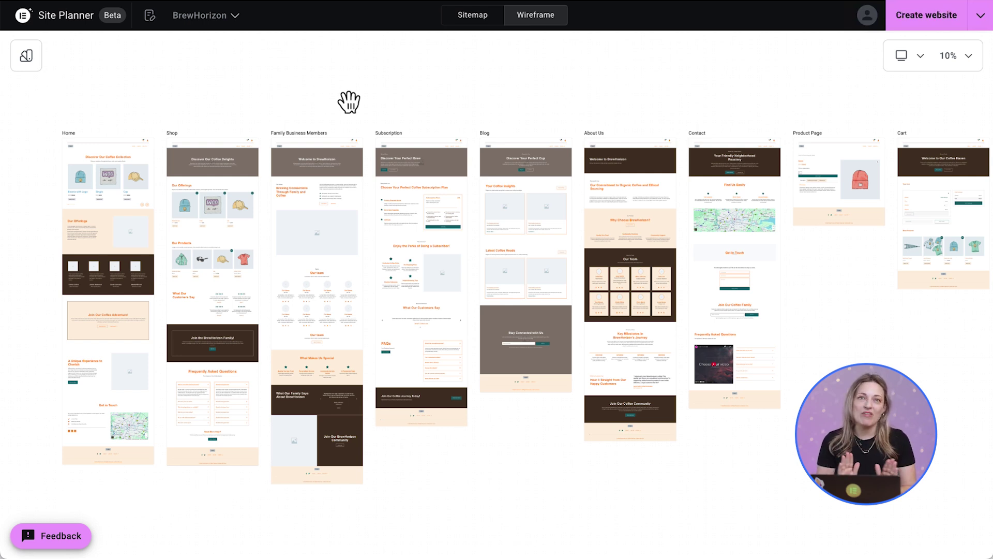
drag(29, 179, 411, 187)
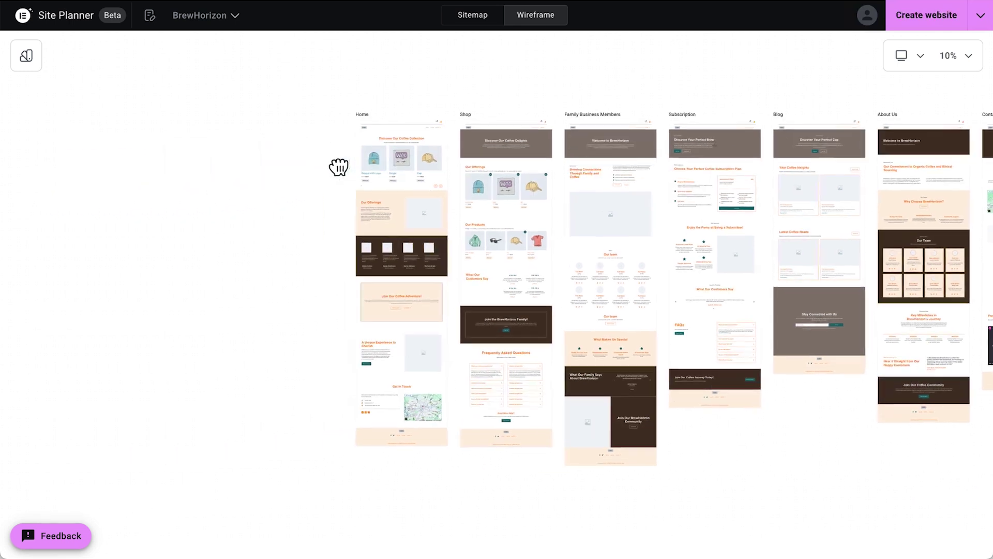
scroll(479, 96, up, 3)
scroll(479, 95, up, 5)
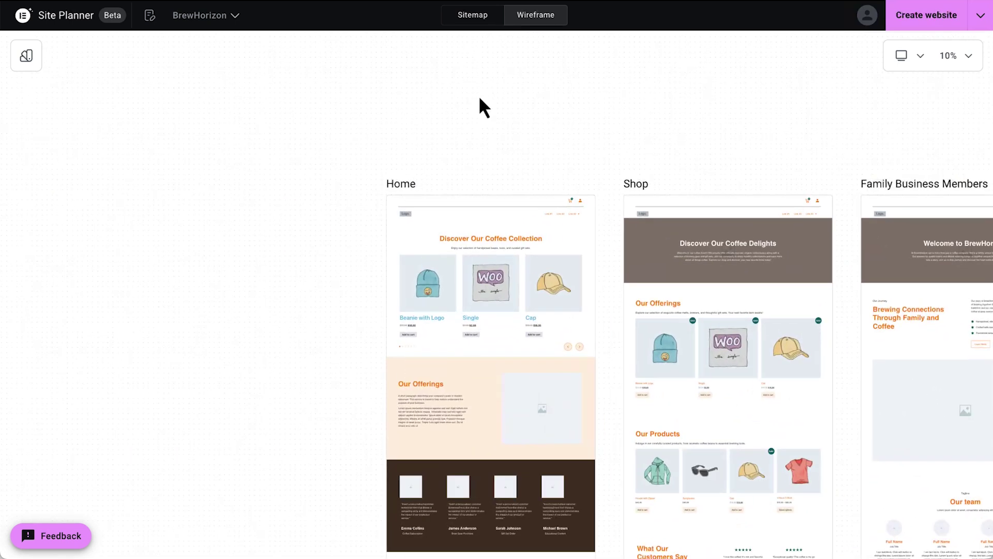
scroll(479, 95, up, 3)
drag(505, 310, 498, 46)
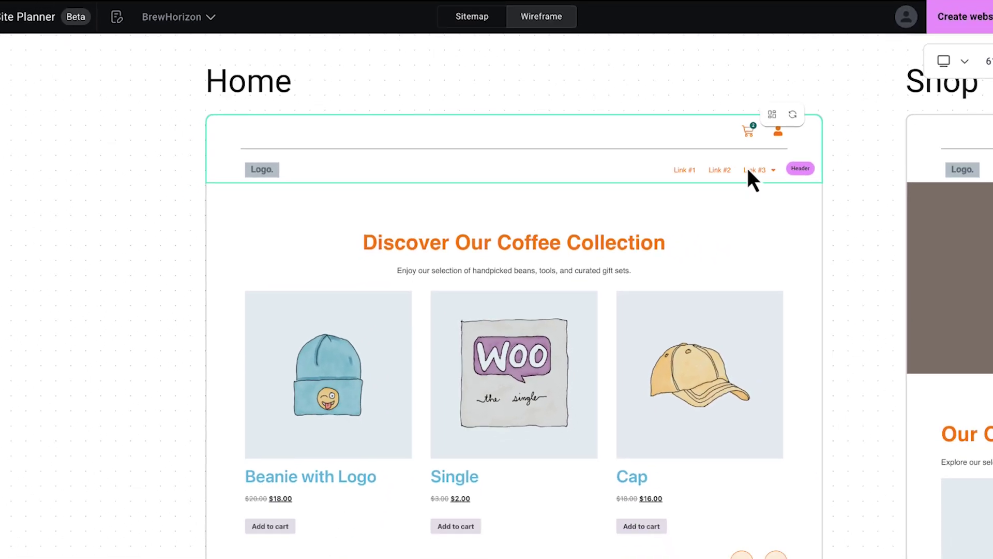
scroll(674, 241, down, 2)
scroll(677, 250, down, 1)
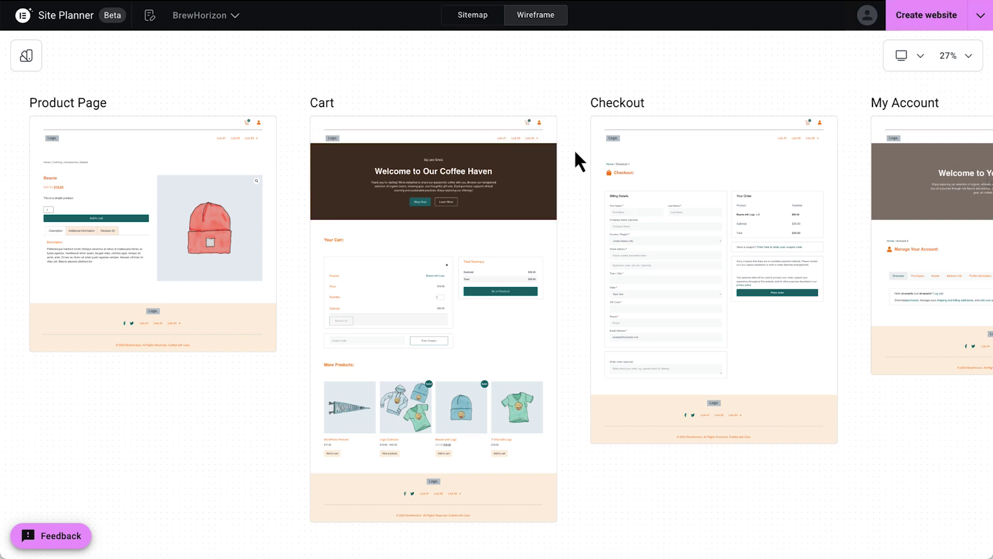
drag(575, 153, 402, 161)
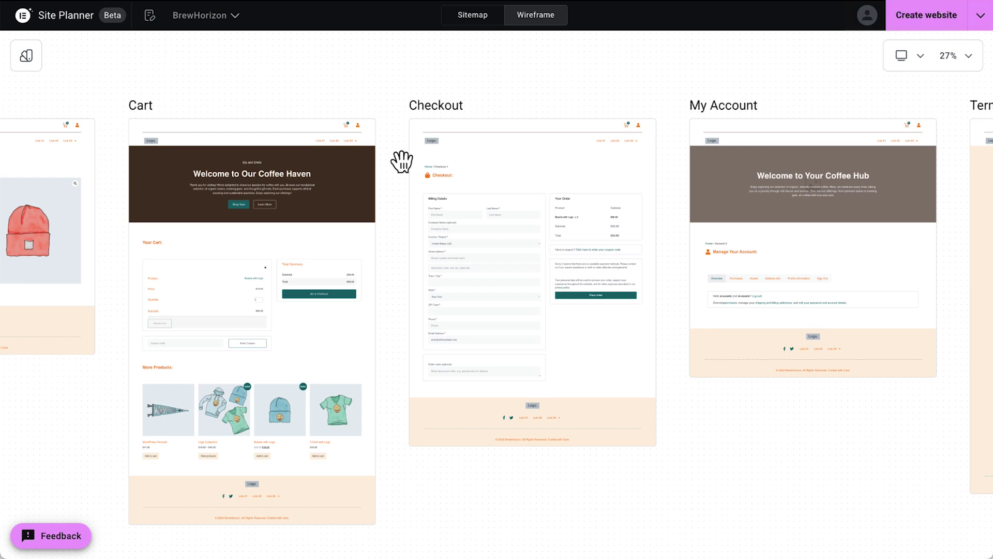
click(900, 56)
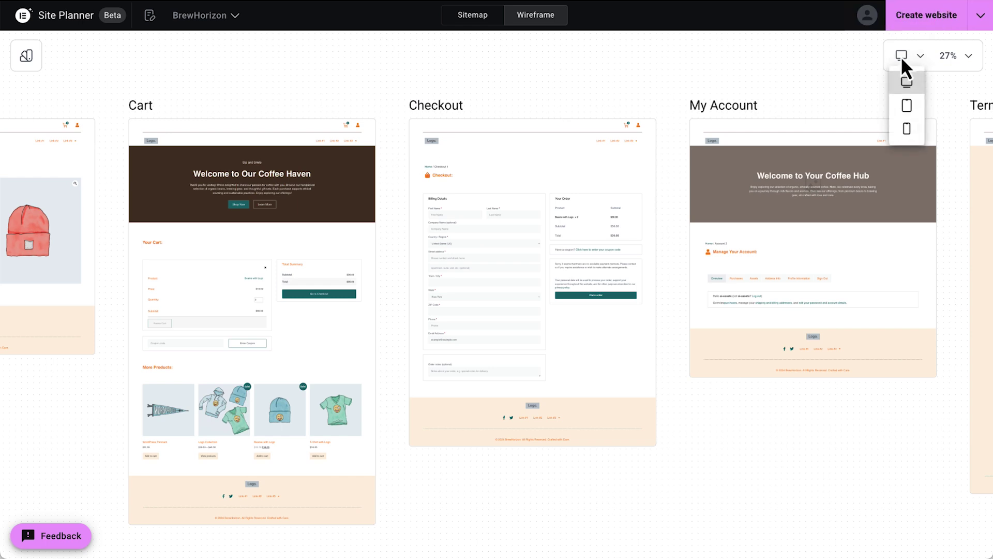
click(907, 107)
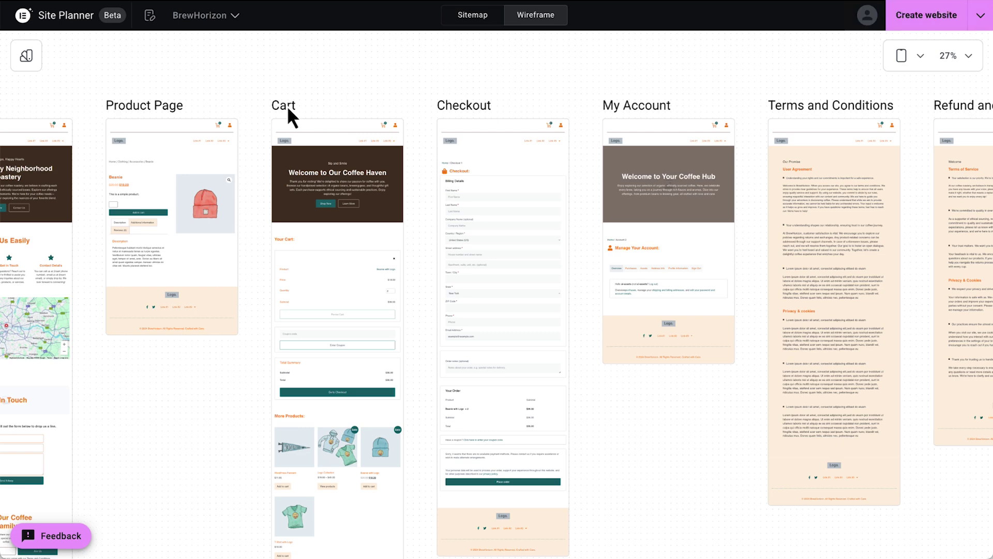
mouse_move(251, 104)
mouse_down()
mouse_move(768, 101)
mouse_move(820, 78)
mouse_up()
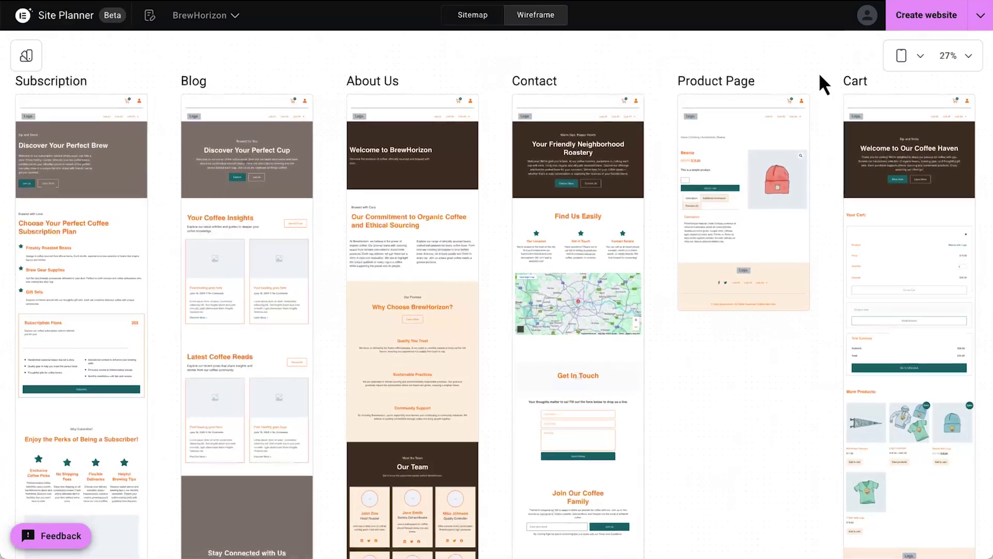
scroll(395, 219, up, 5)
scroll(394, 218, up, 5)
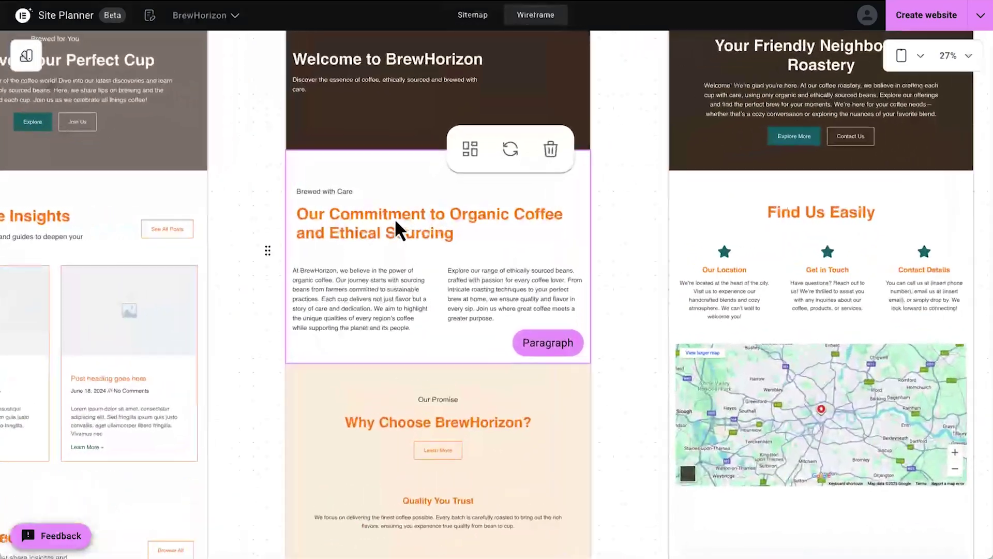
click(906, 56)
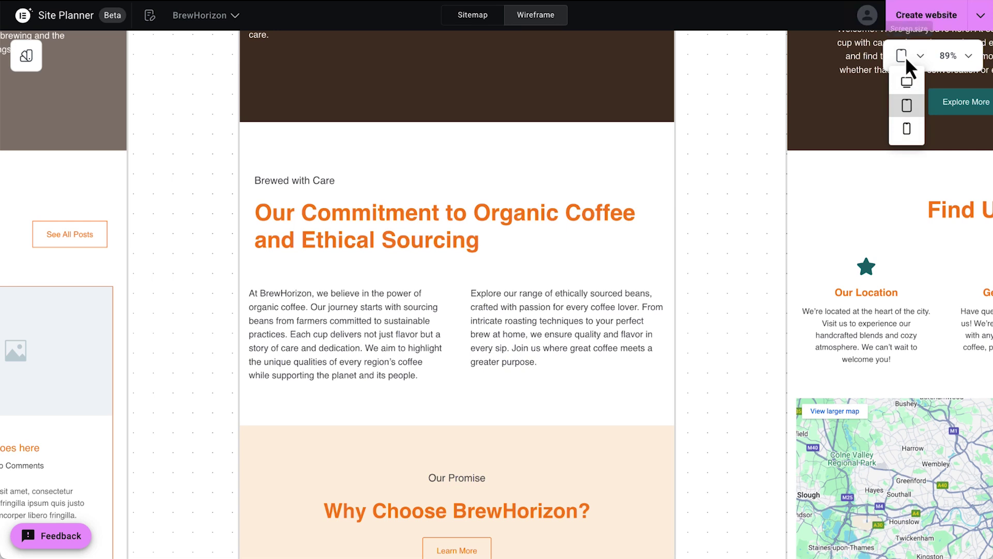
click(908, 127)
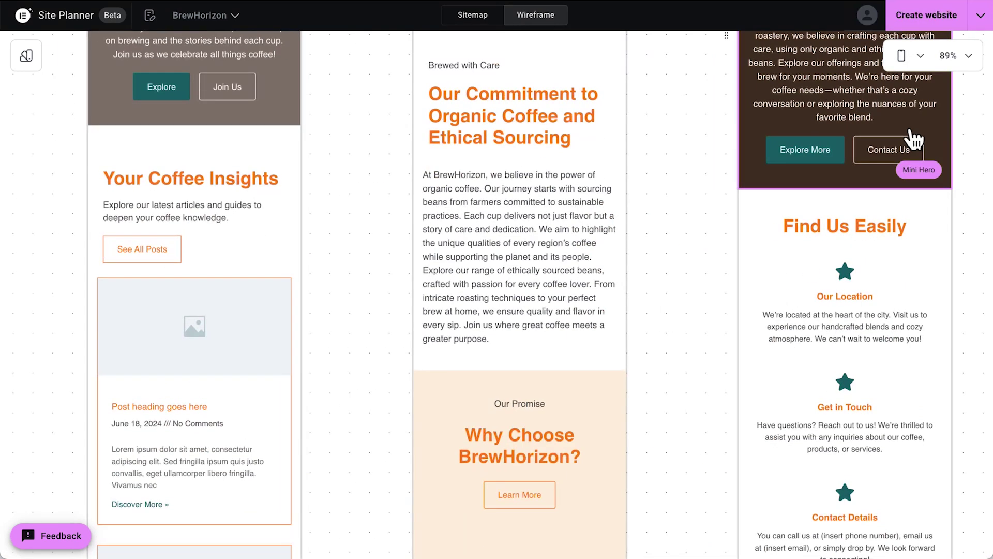
click(919, 56)
click(904, 85)
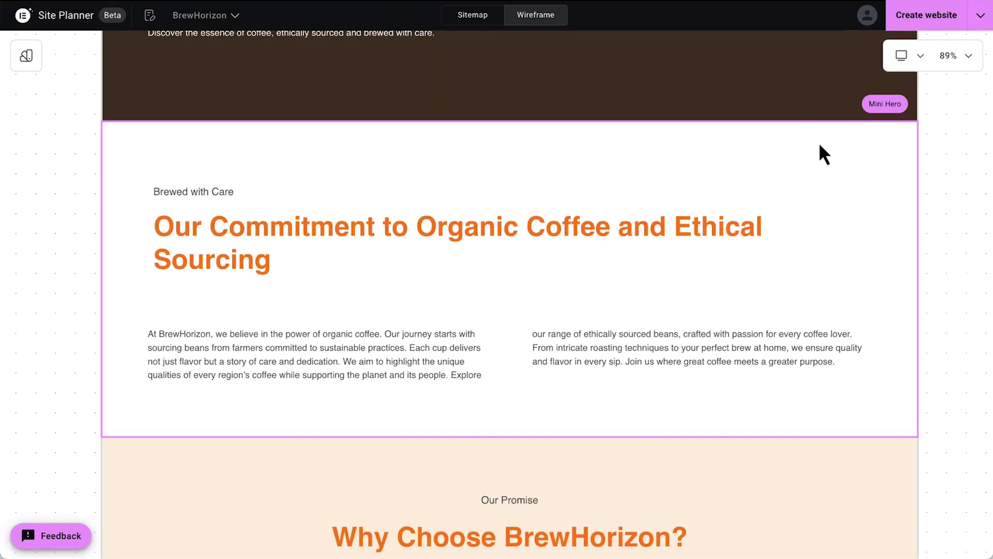
- Zoom out, pan back to the Home wireframe and open the Style panel
scroll(707, 205, down, 10)
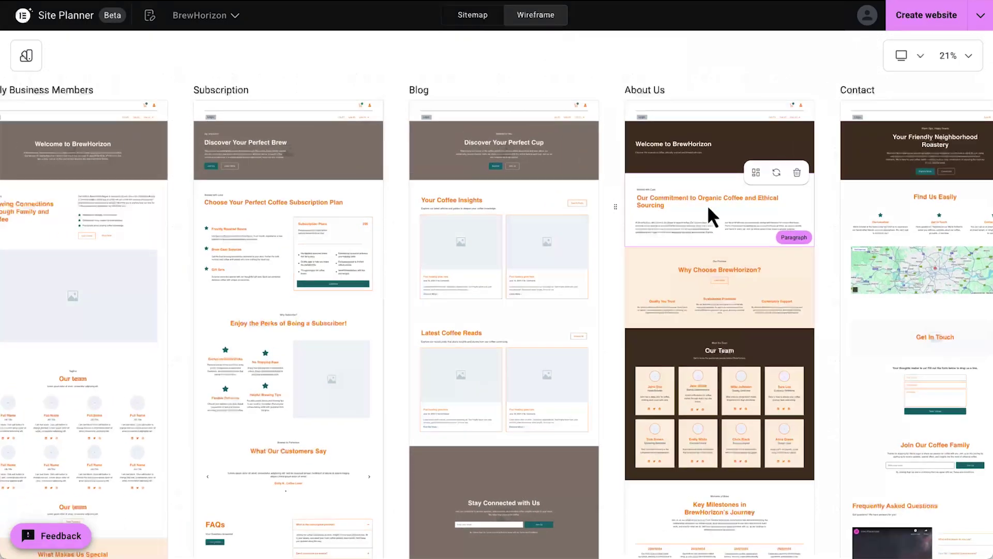
scroll(711, 216, left, 3)
scroll(712, 217, left, 5)
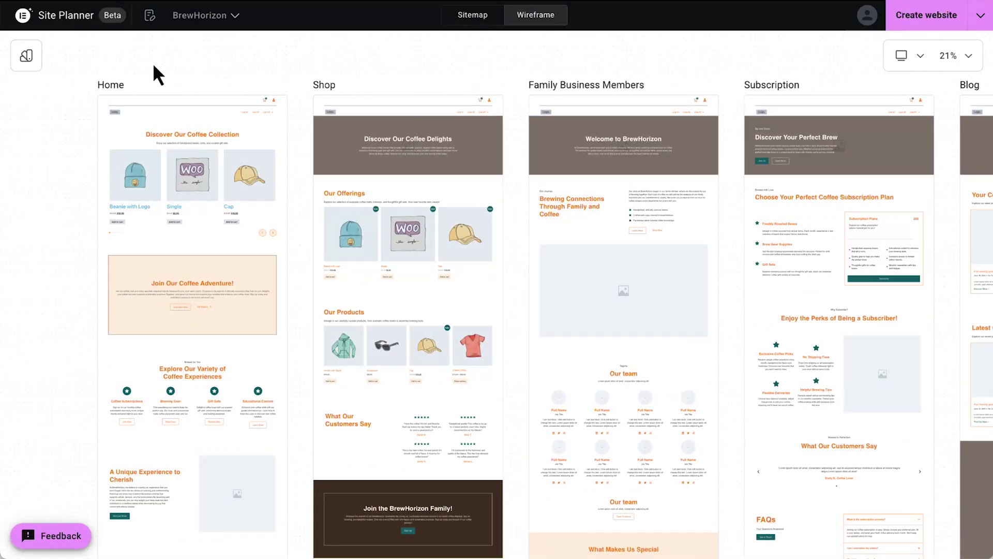
click(32, 63)
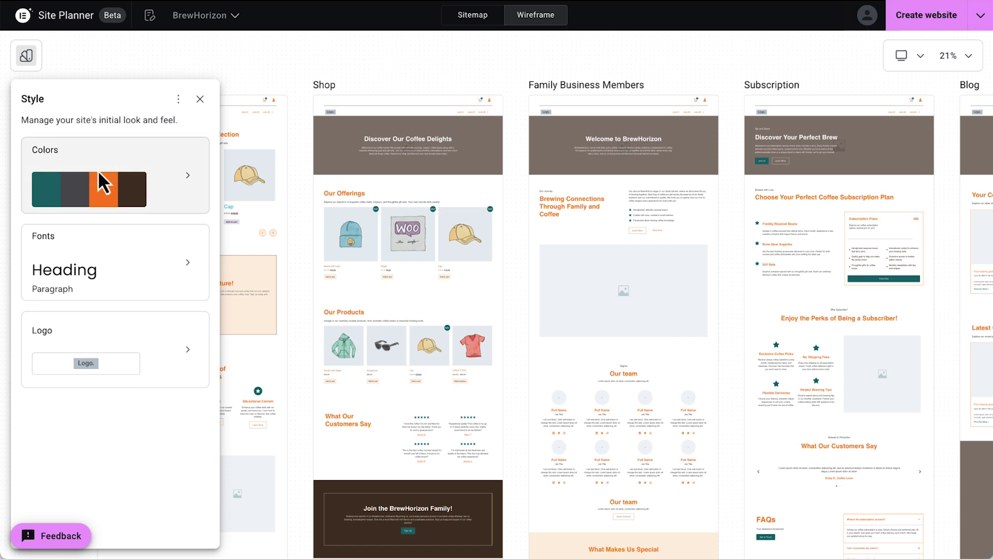
- In Colors, set the Accent colour to green #678D58
click(150, 189)
click(53, 179)
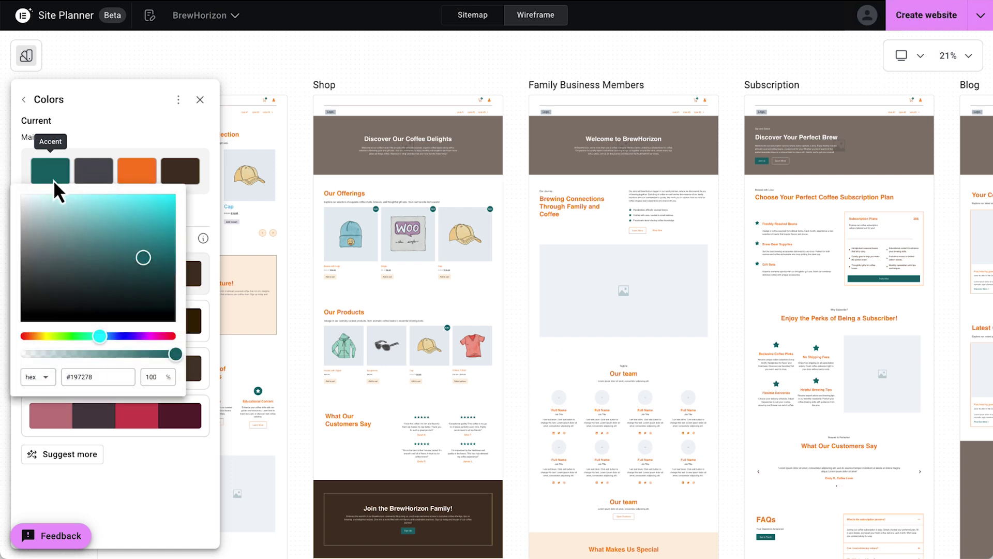
click(152, 212)
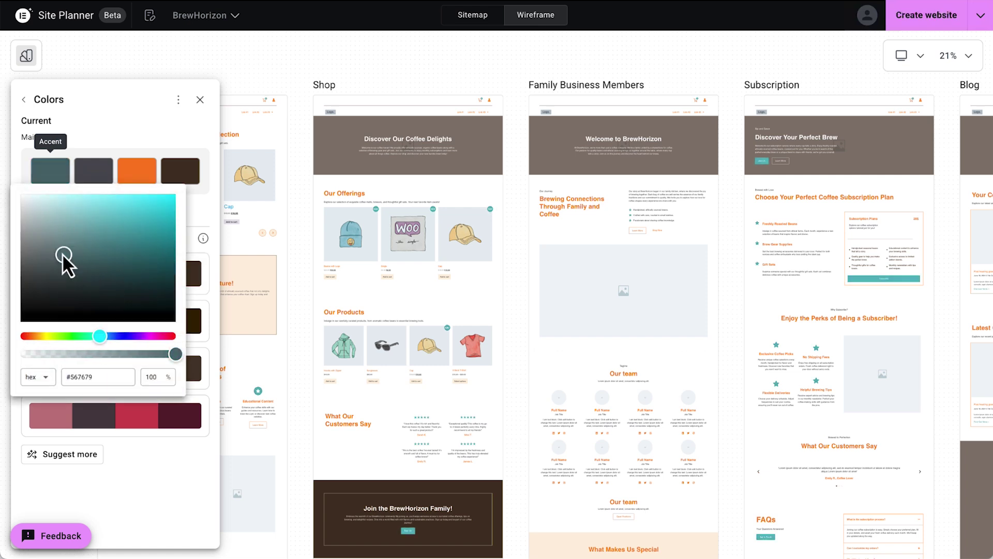
text(#678D58)
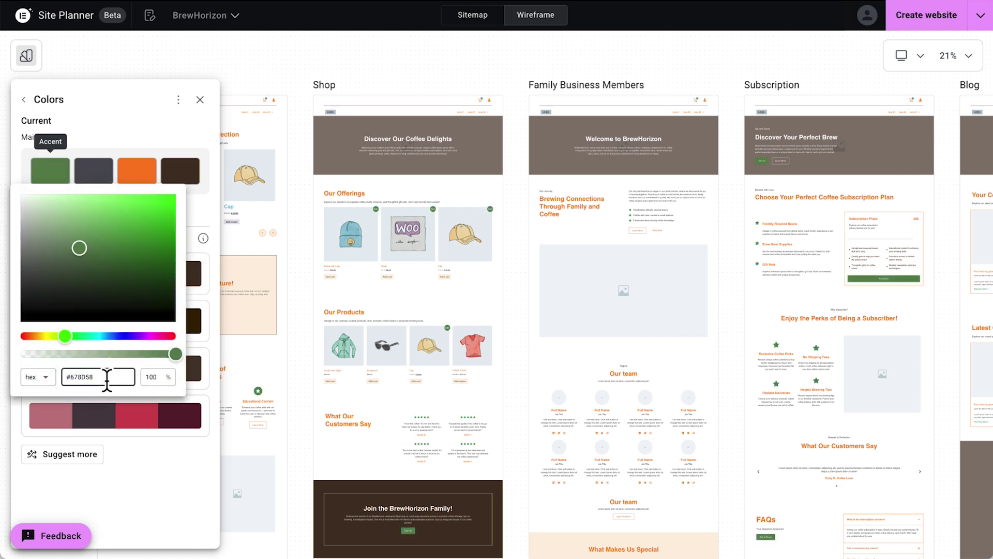
click(103, 130)
mouse_move(406, 232)
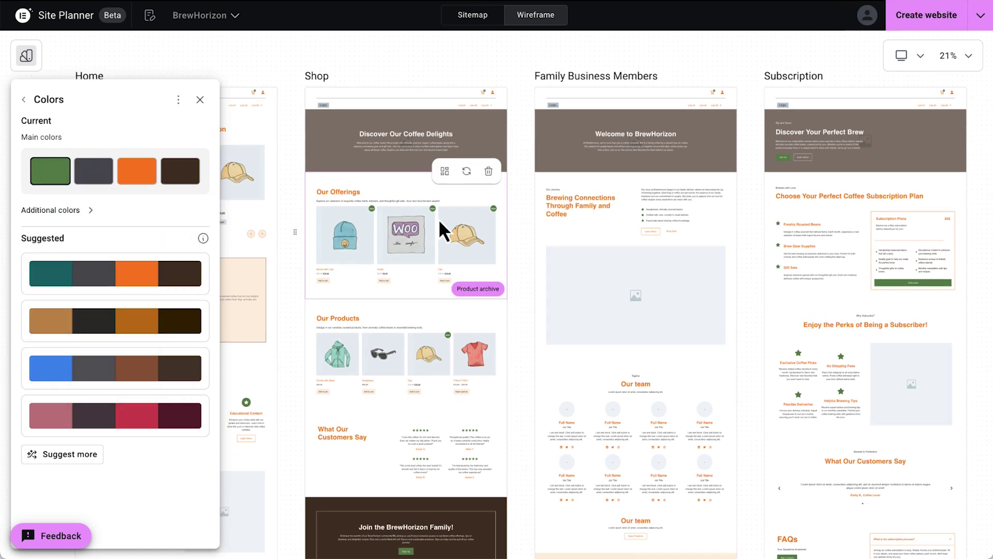
- Preview the brown, blue and pink suggested palettes, then apply the teal and orange one
scroll(439, 219, up, 5)
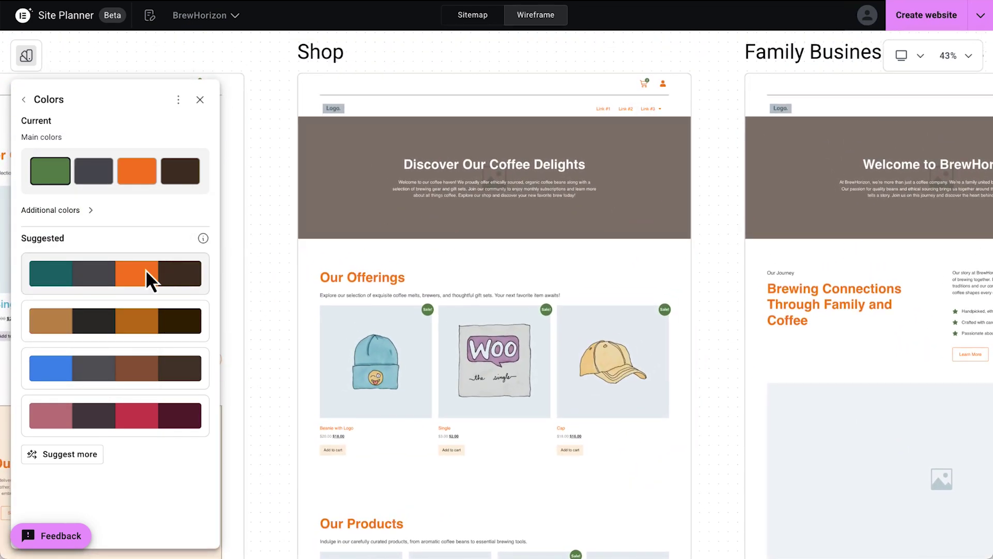
click(124, 320)
click(126, 368)
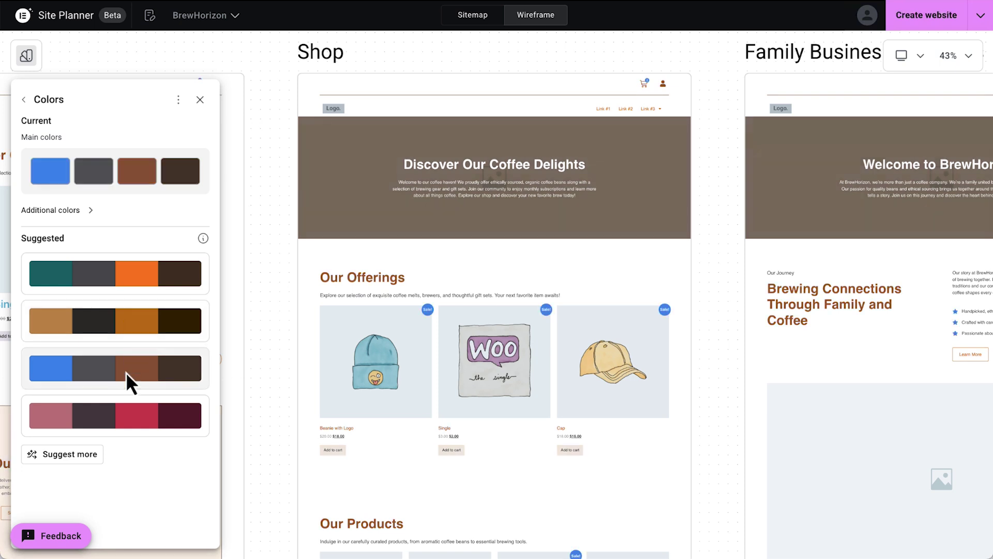
click(128, 413)
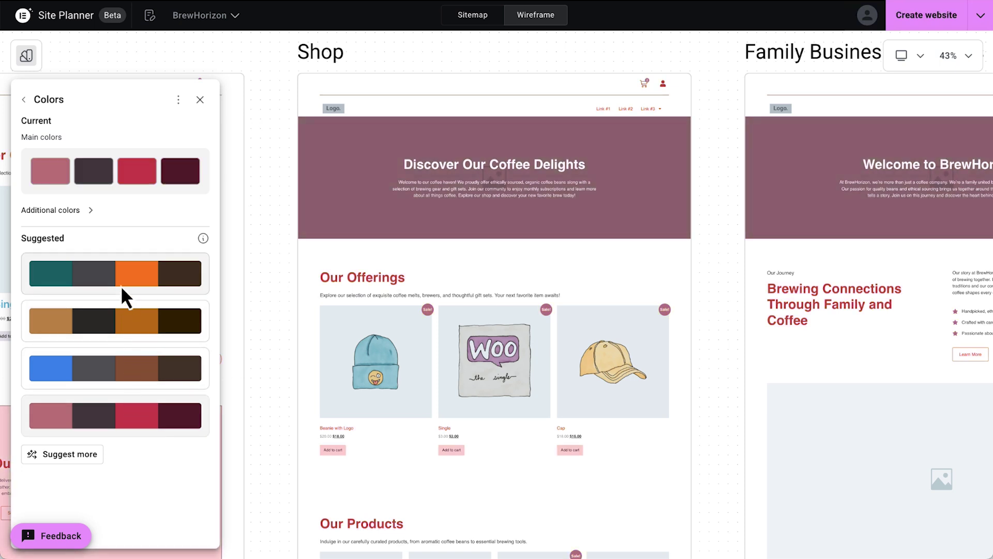
click(120, 277)
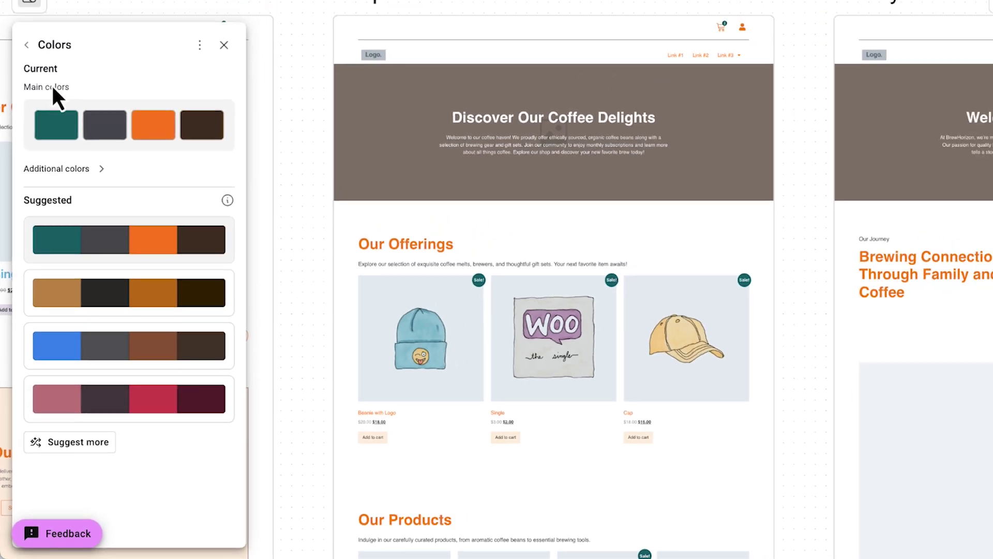
- In Fonts, keep Poppins headings and Figtree paragraphs and generate more suggested pairings
click(24, 99)
click(114, 242)
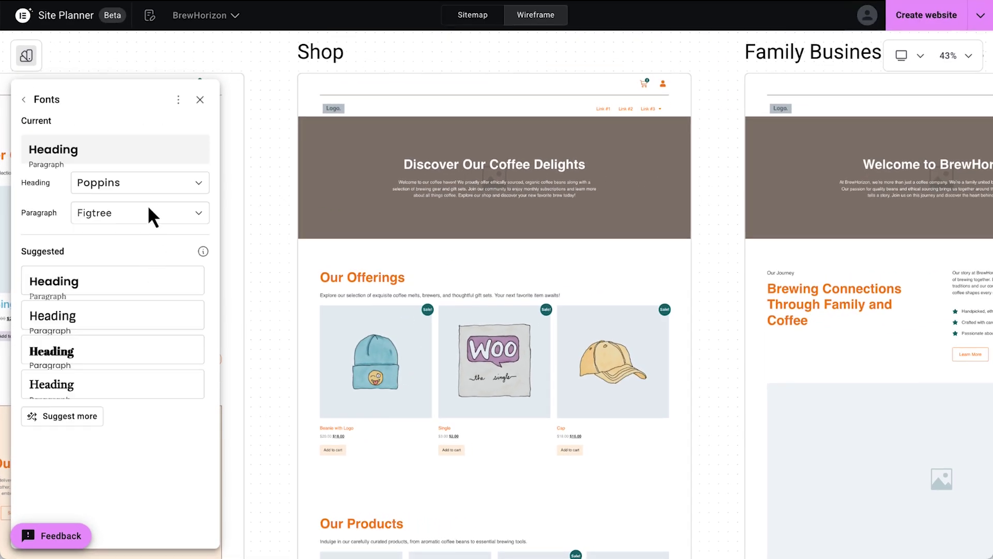
click(150, 187)
click(150, 189)
click(161, 217)
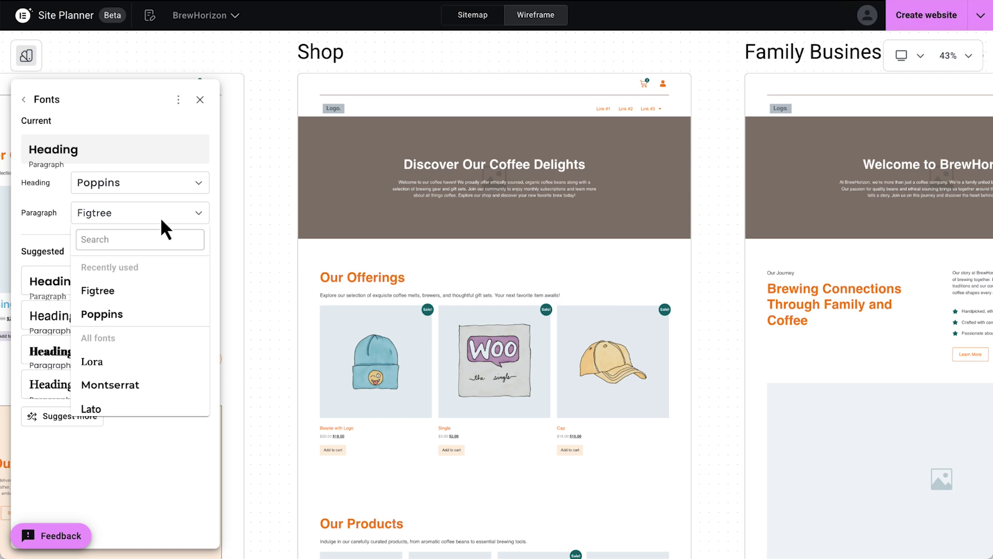
click(160, 217)
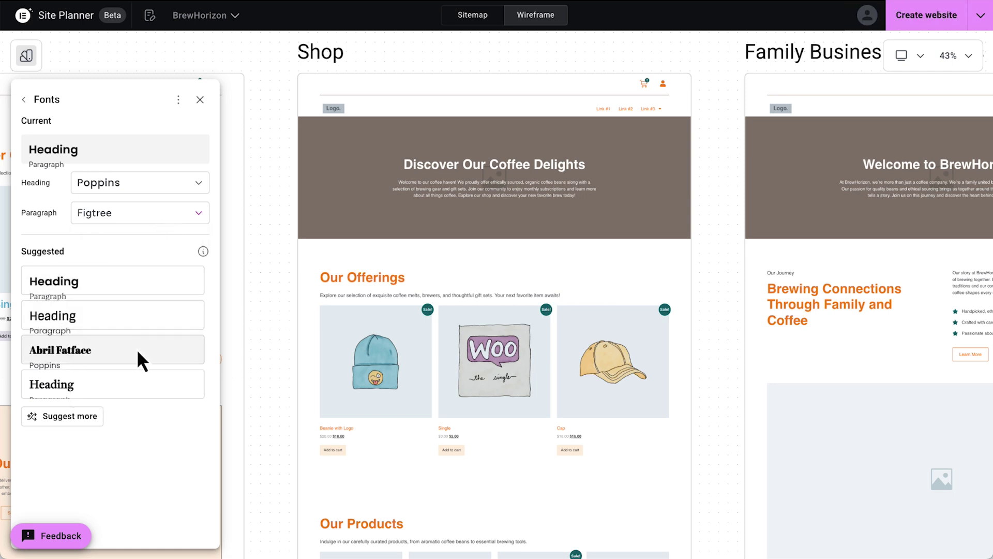
click(84, 418)
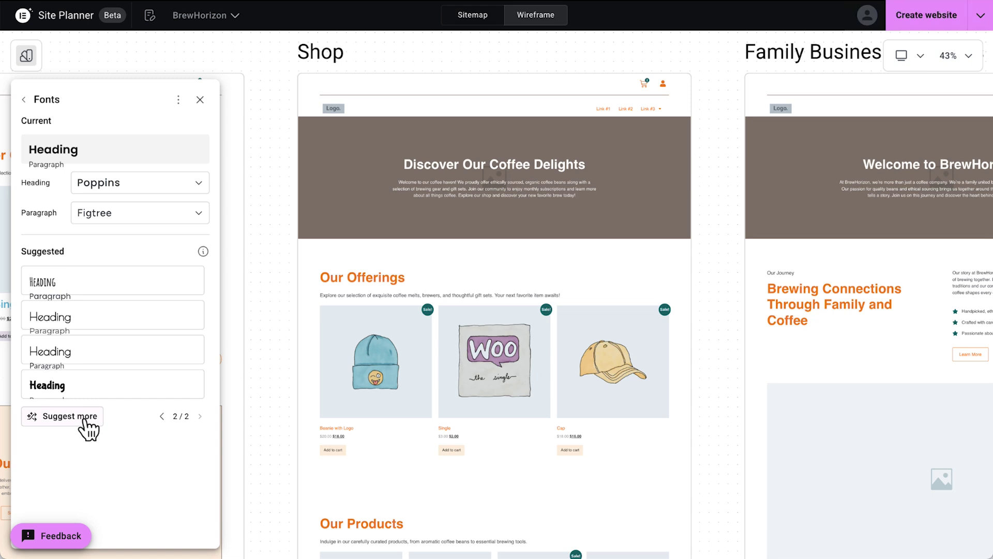
- Upload brew-horizon--logo.png as the site logo and view it across all wireframe headers
click(25, 99)
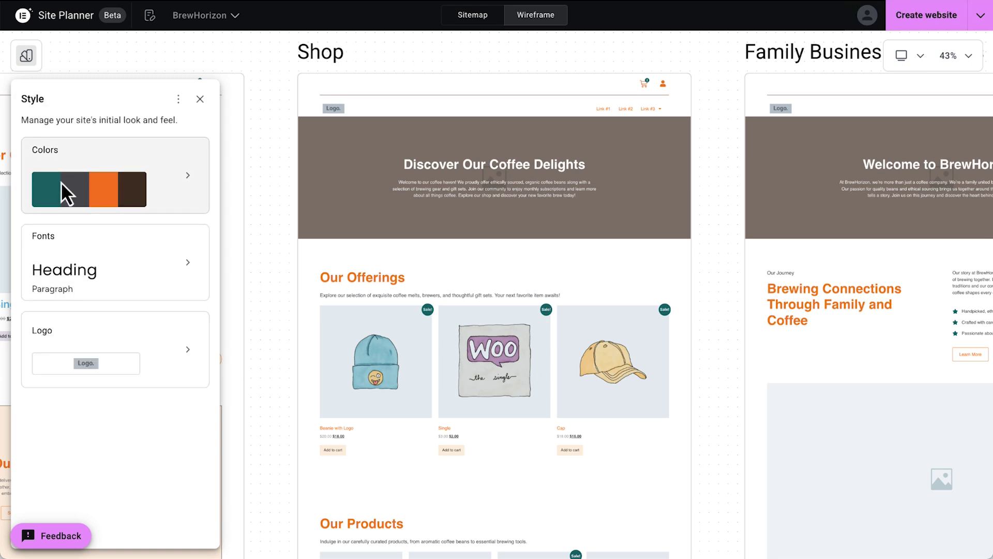
click(145, 344)
click(121, 183)
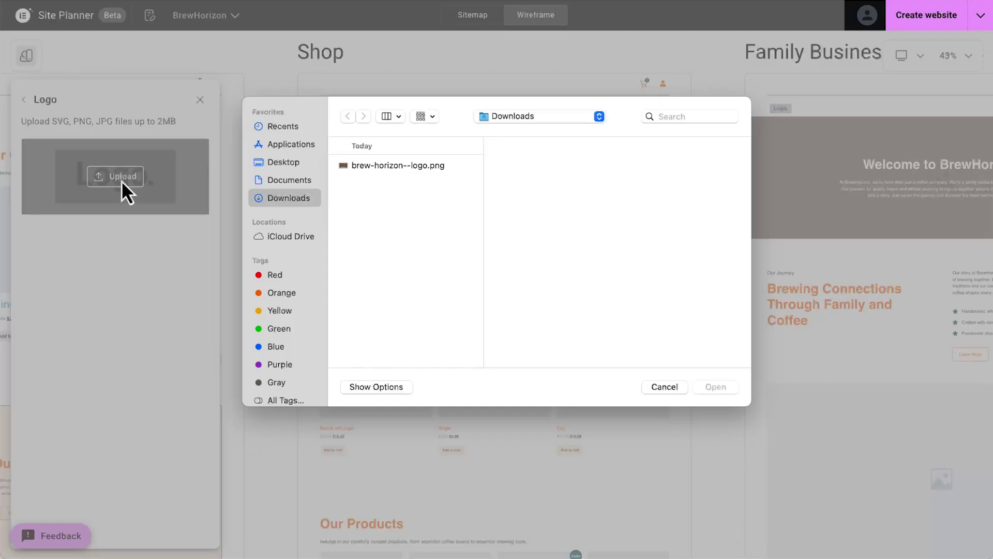
click(396, 165)
click(710, 387)
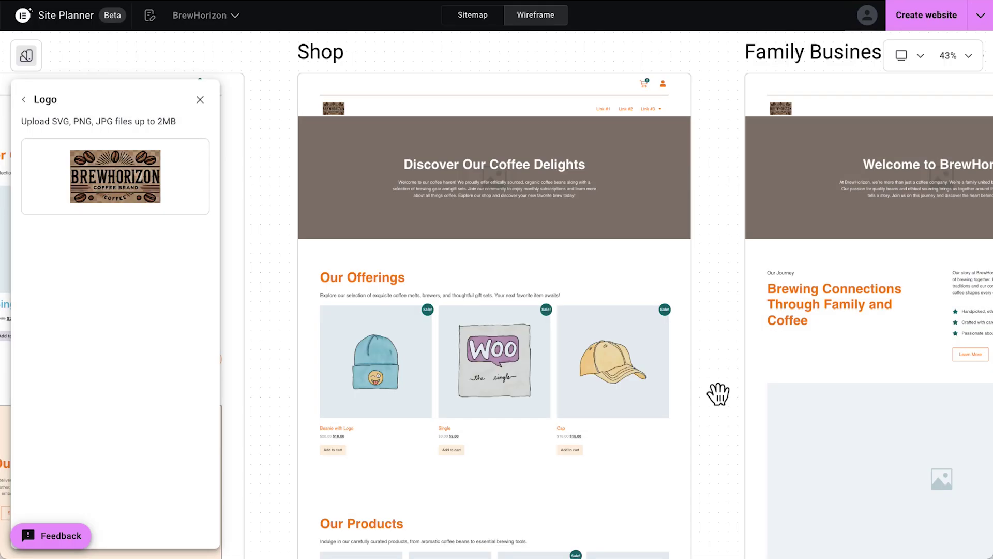
scroll(711, 394, down, 5)
scroll(711, 393, down, 5)
drag(693, 391, 421, 187)
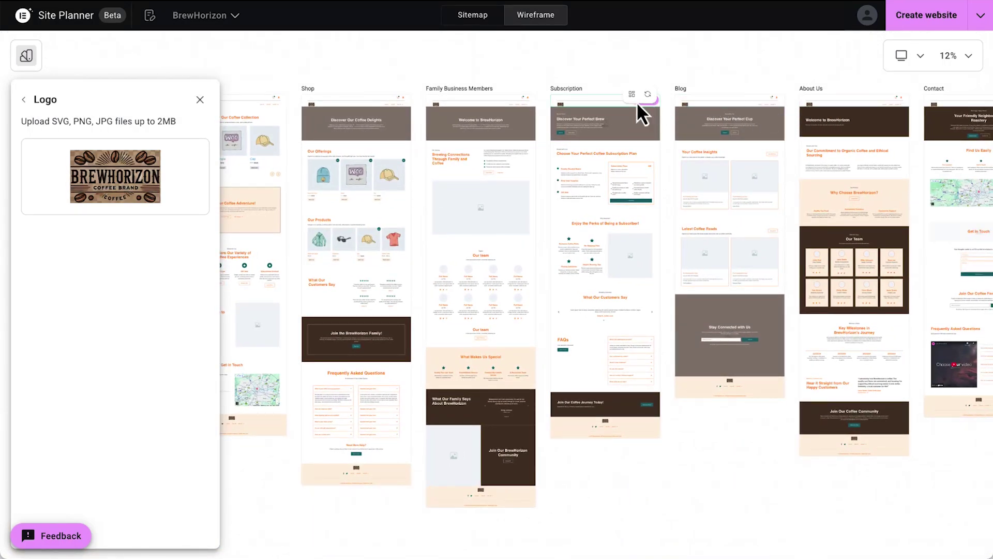
- Change the project's viewing access from Only me to Anyone with the link
click(199, 101)
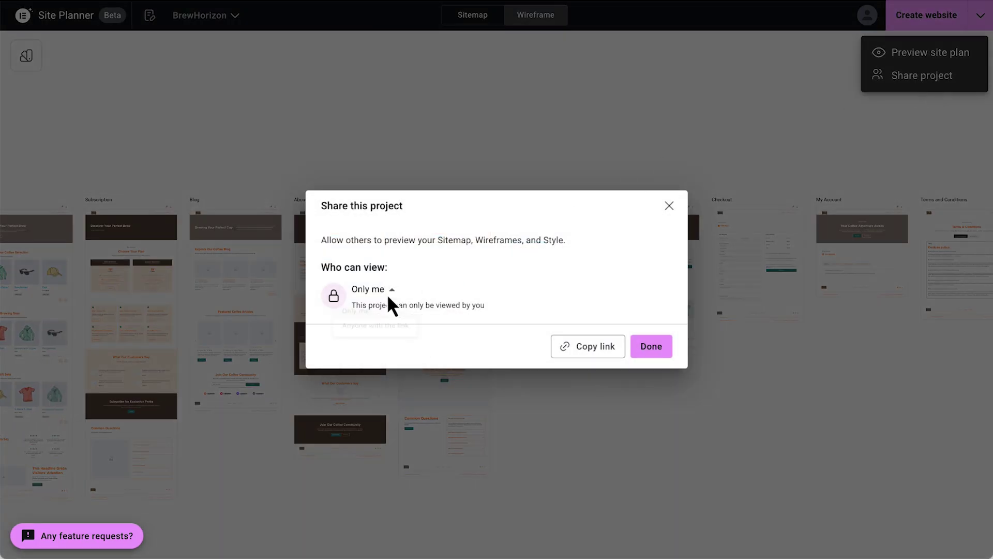
click(388, 291)
click(402, 334)
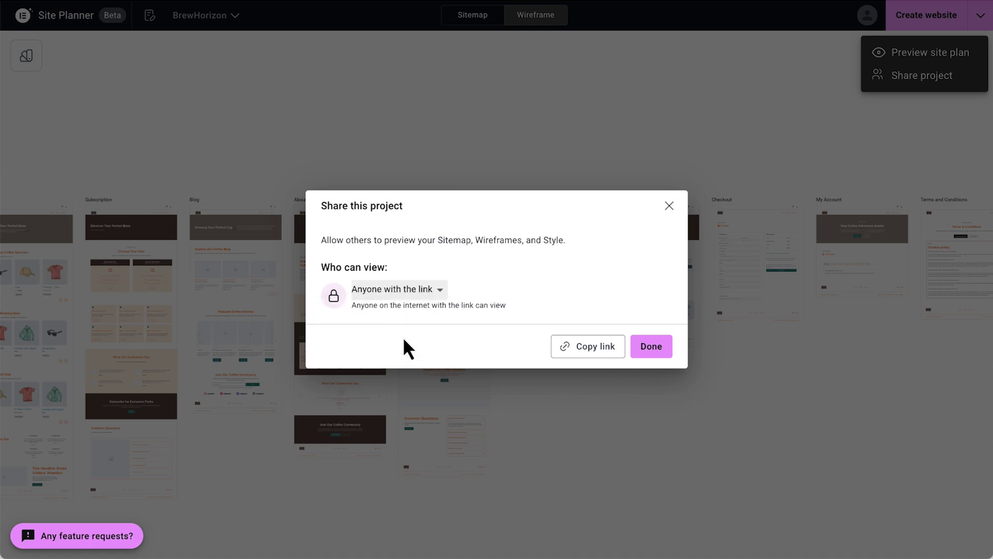
click(666, 346)
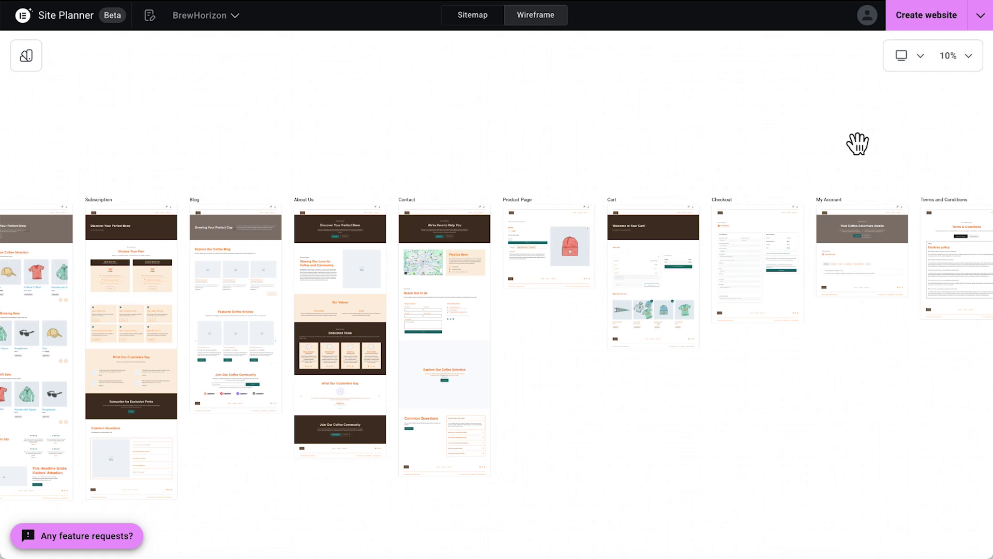
click(926, 13)
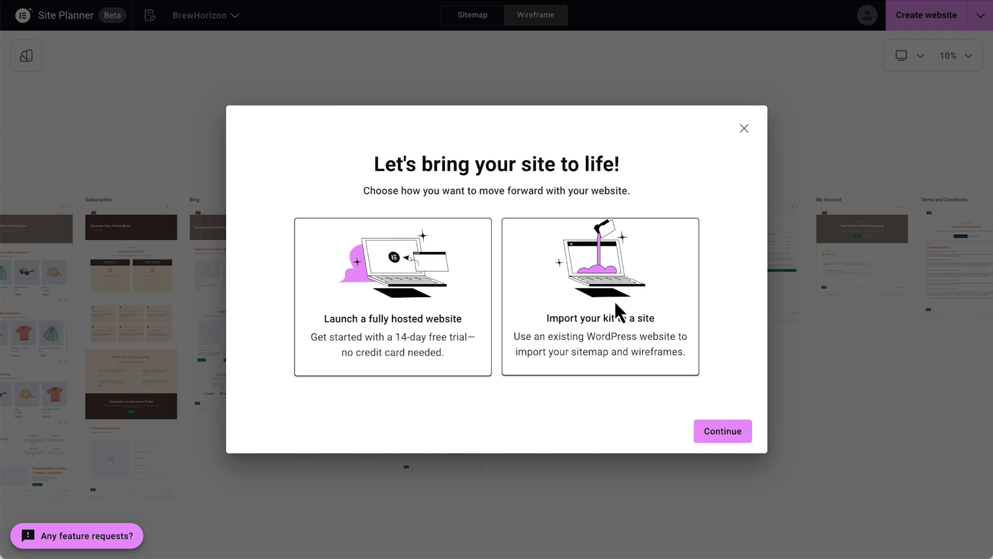
click(728, 433)
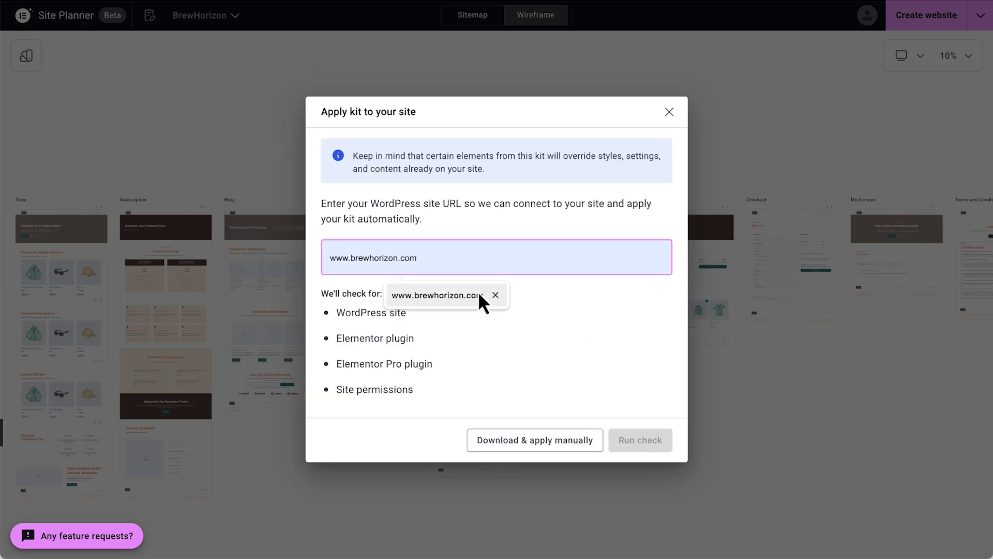
click(474, 295)
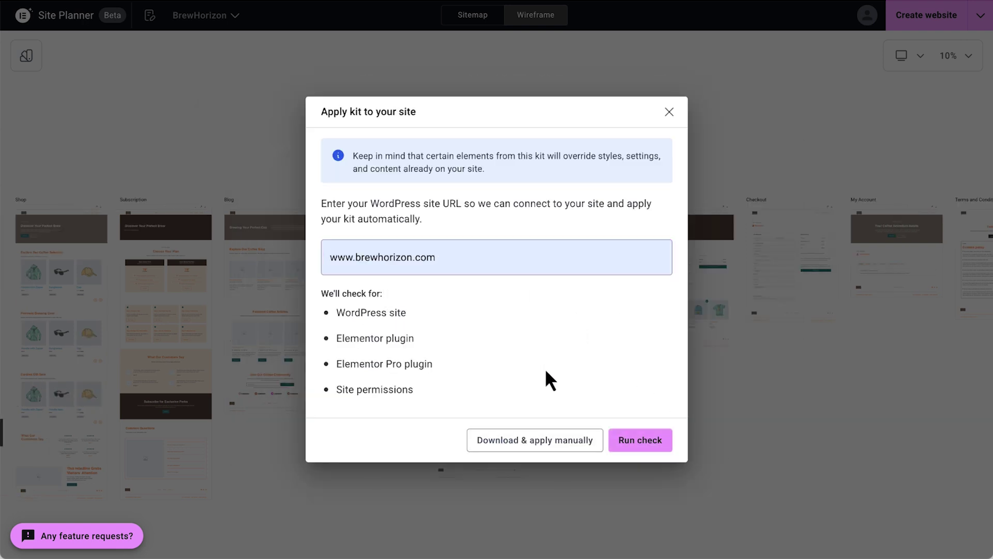
click(577, 443)
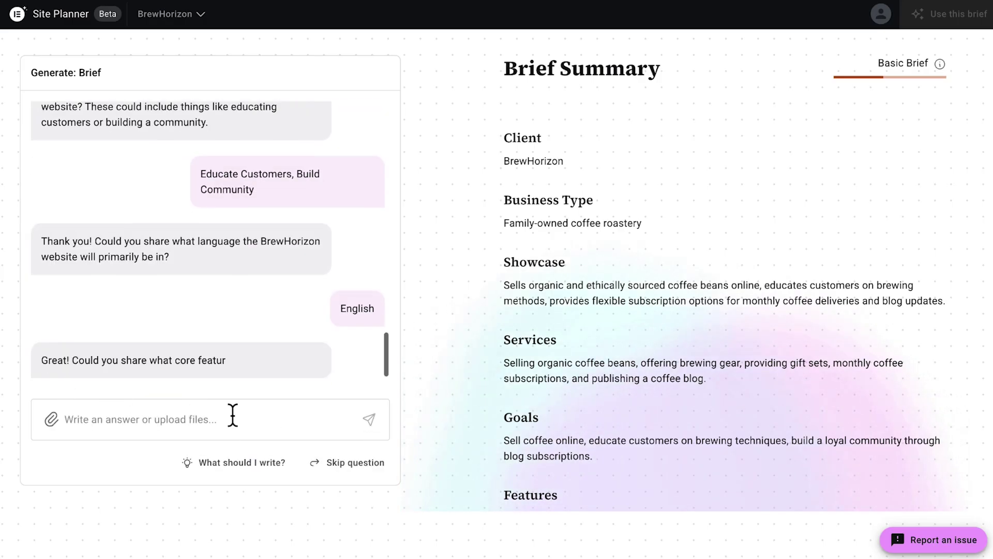
- Accept the BrewHorizon brief, then lighten the Accent colour to a light teal in Style > Colors
click(949, 15)
drag(609, 427, 787, 37)
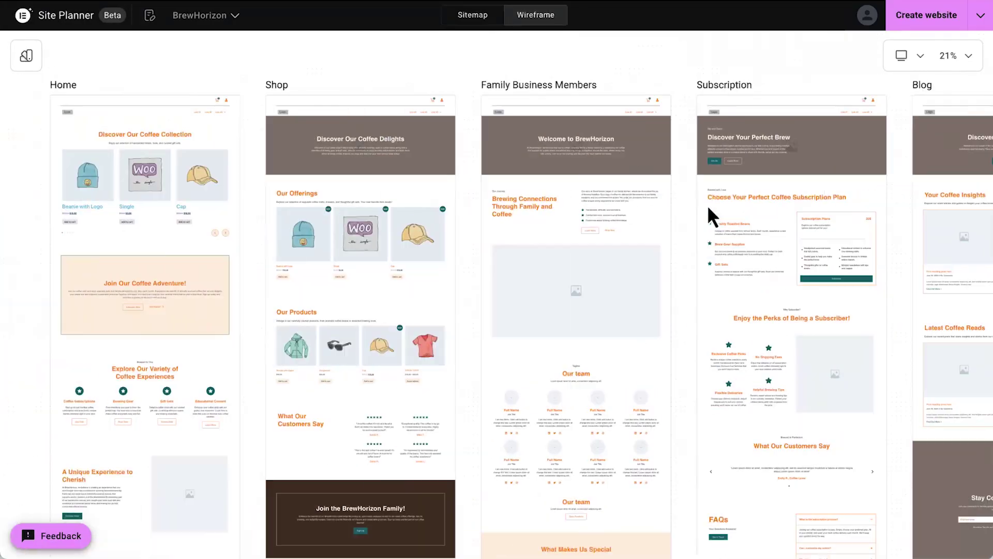
click(25, 55)
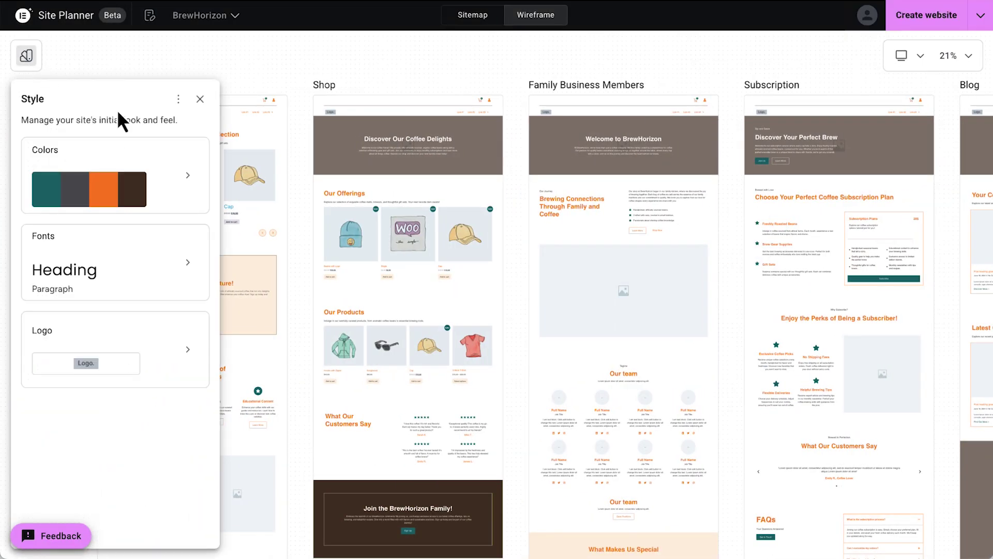
click(98, 170)
click(50, 171)
click(112, 221)
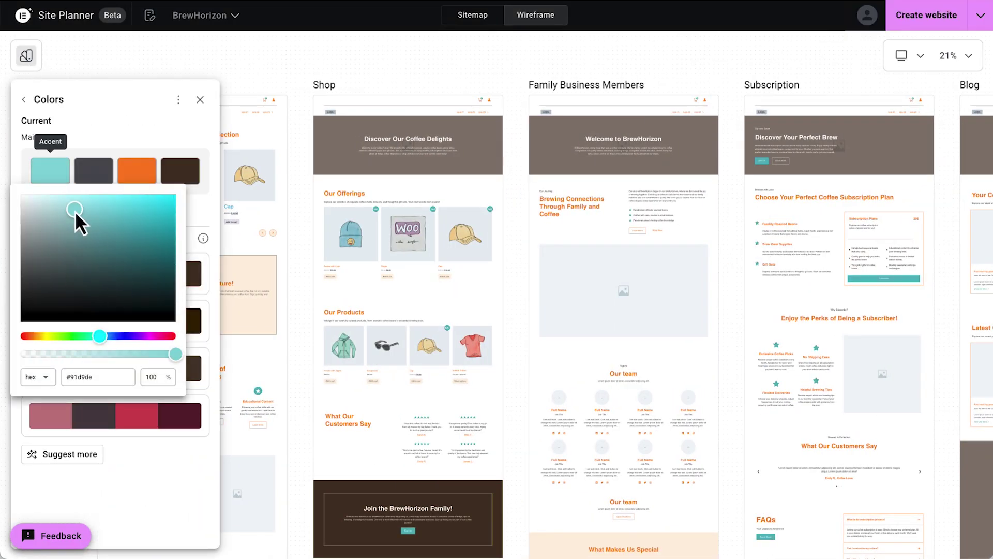